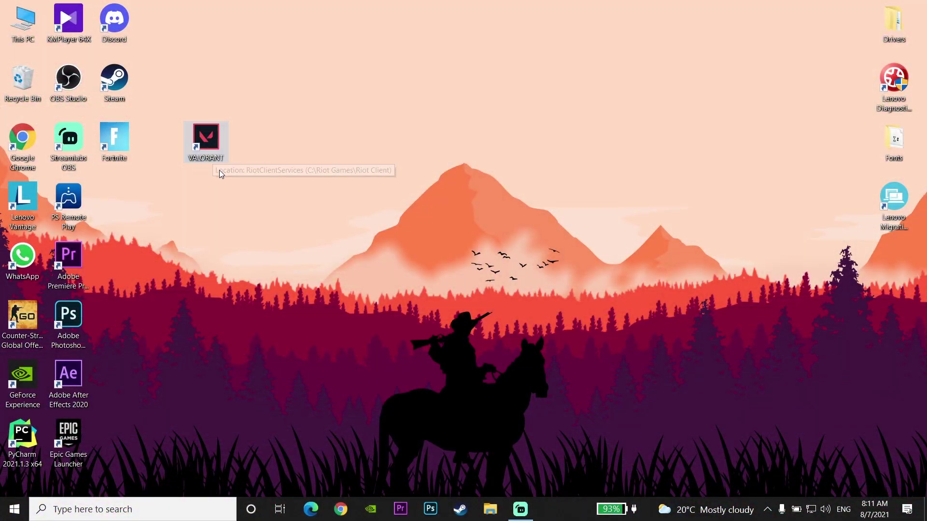
Launch Services by searching 'ser', then select the vgc service and bring up its context menu
left_click(112, 510)
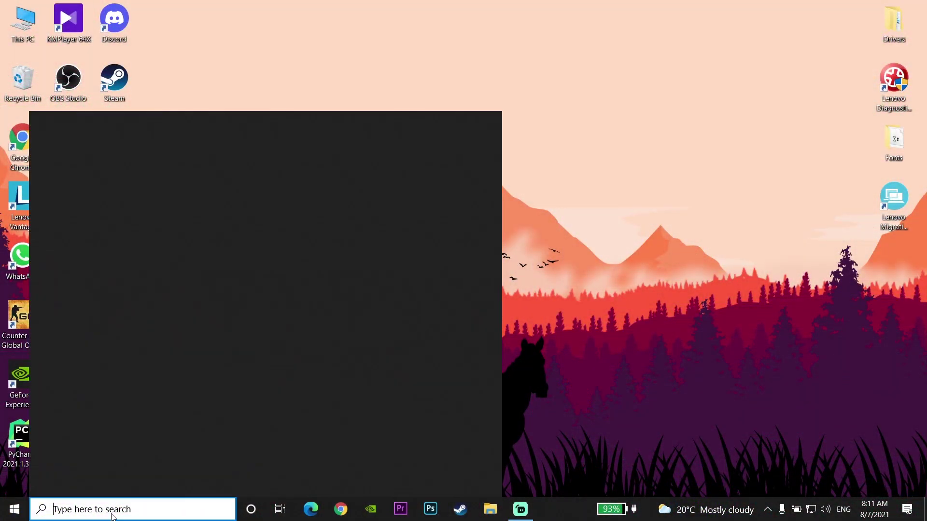
type("ser")
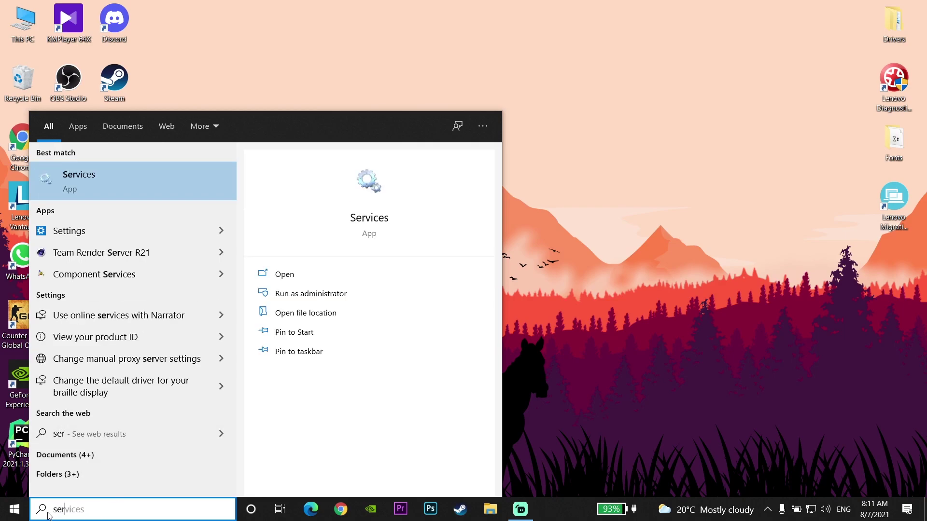
left_click(77, 177)
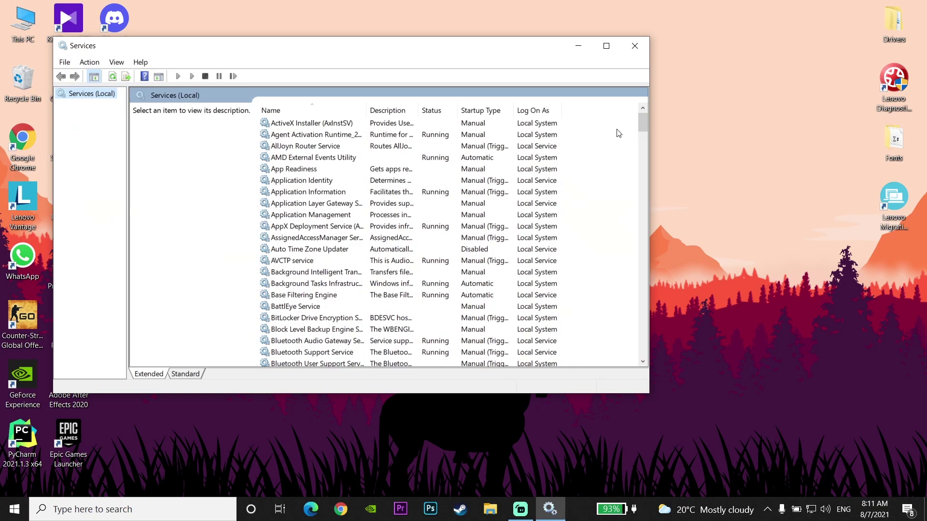
left_click_drag(644, 124, 641, 306)
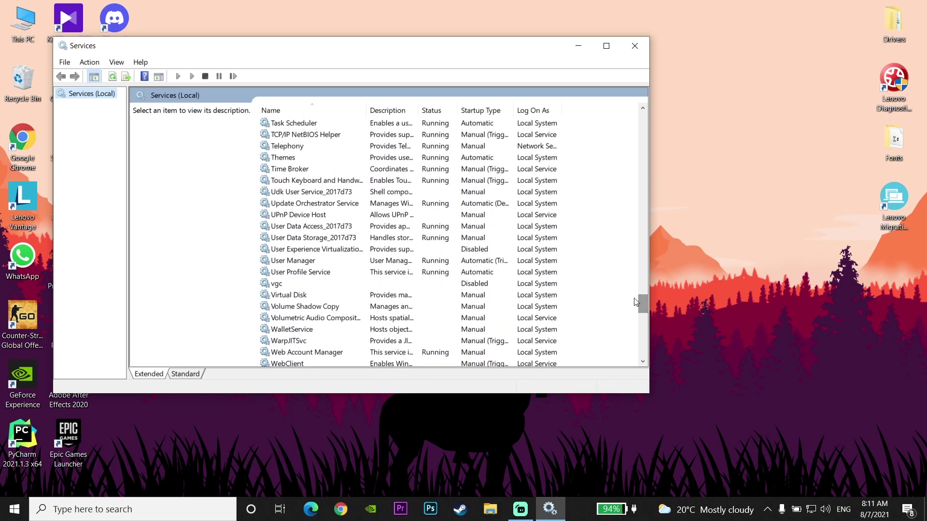
left_click(275, 285)
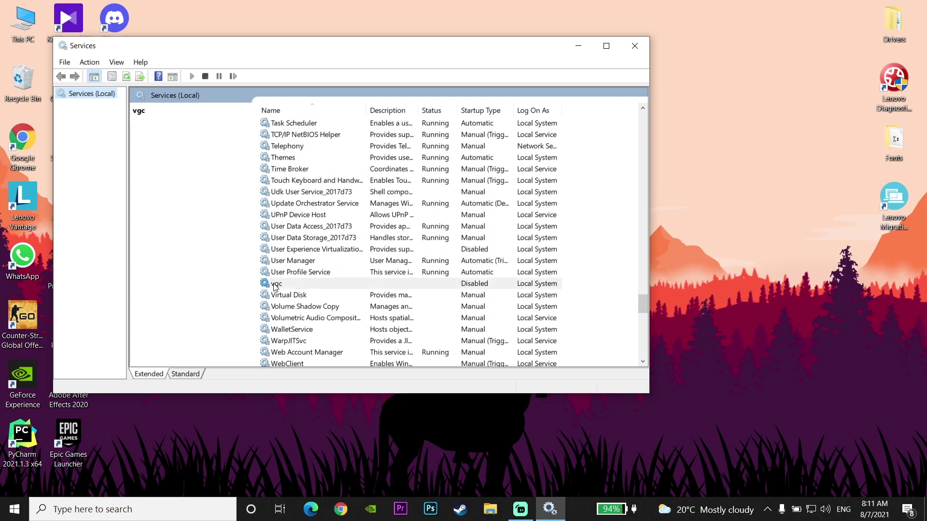
right_click(275, 286)
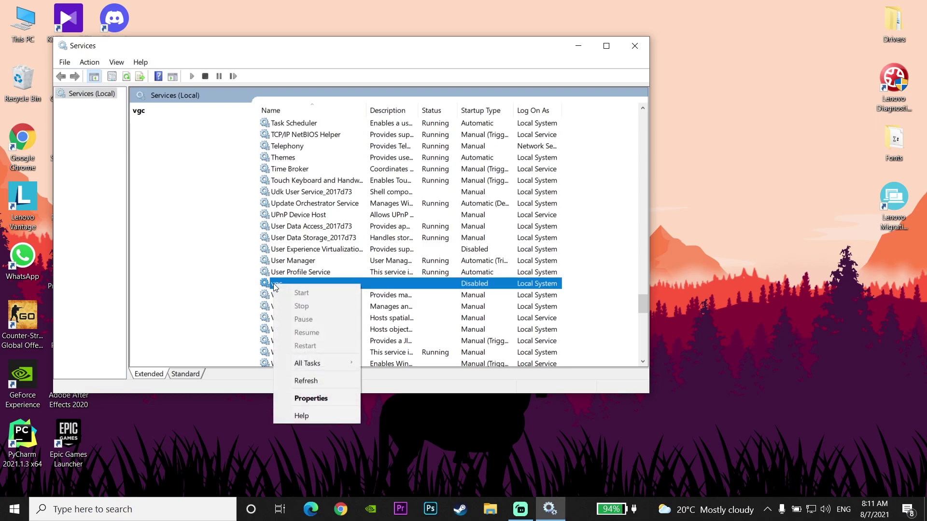
Set vgc's startup type to Automatic in its Properties, apply and confirm, then start it
left_click(291, 399)
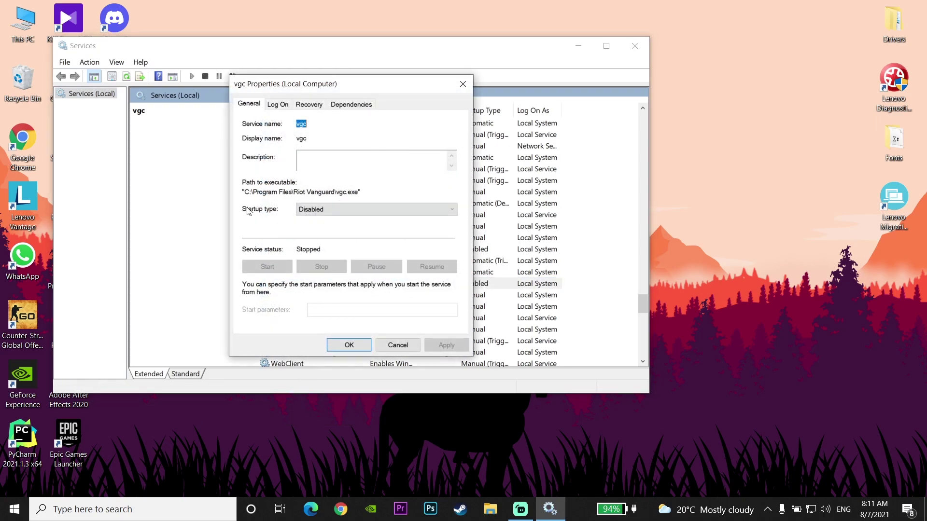
left_click(311, 211)
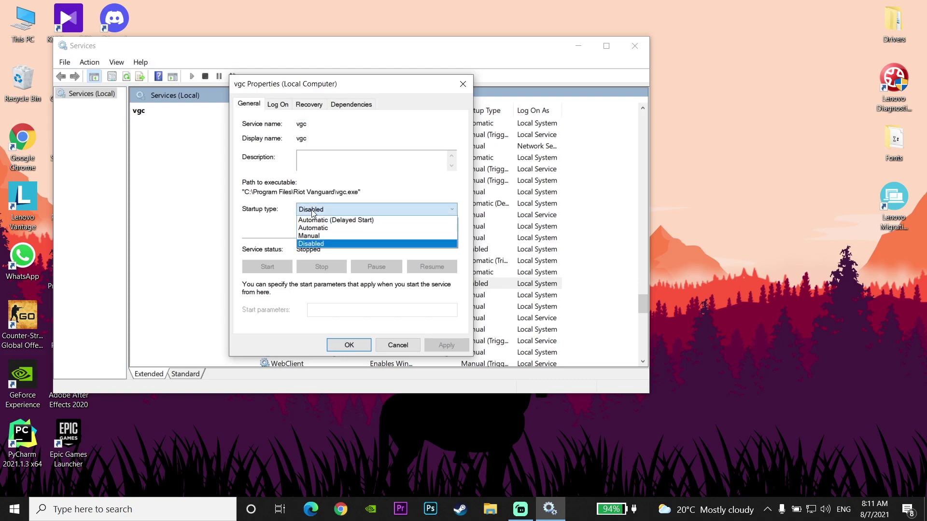
left_click(311, 228)
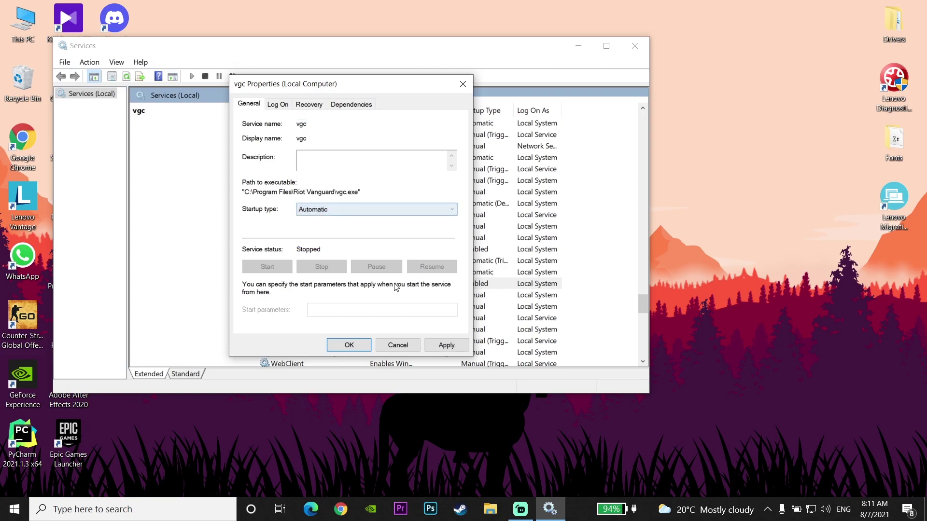
left_click(445, 346)
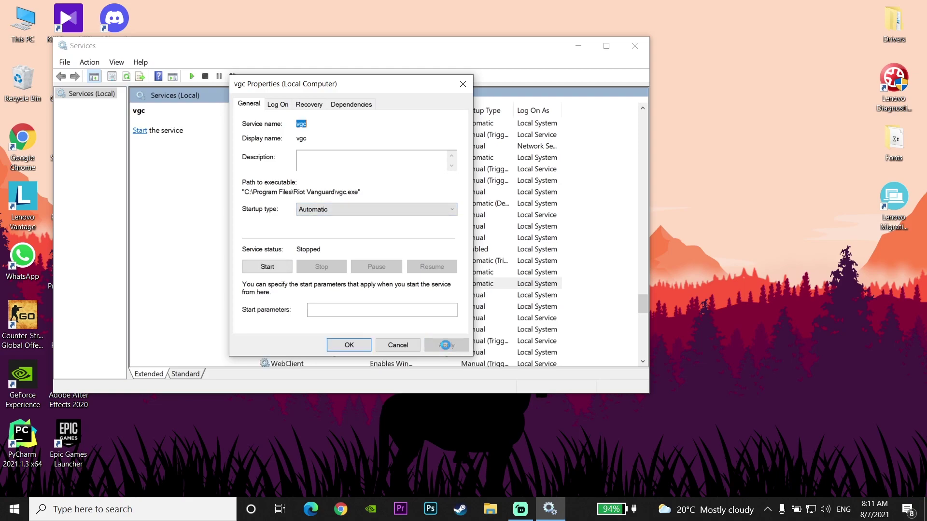
left_click(361, 344)
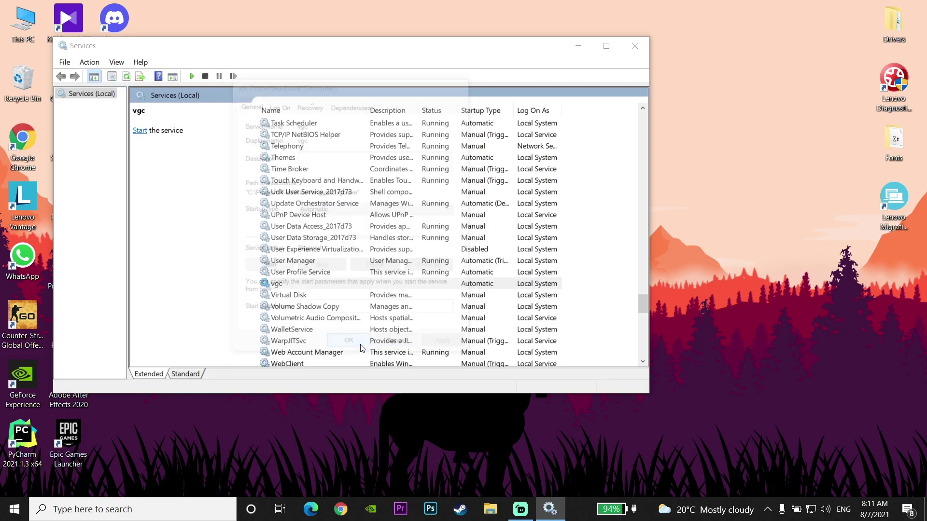
left_click(140, 131)
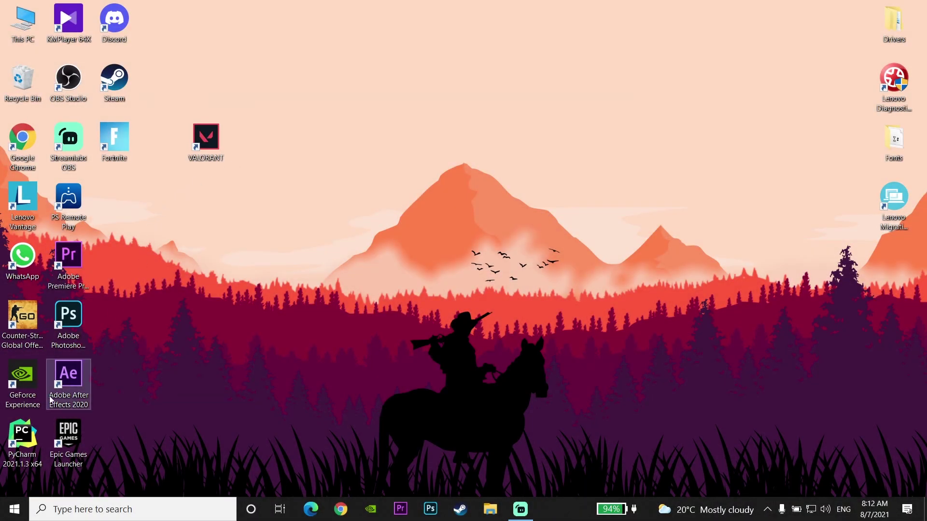
Open Run from the Start button's quick menu and run the msconfig command
right_click(16, 509)
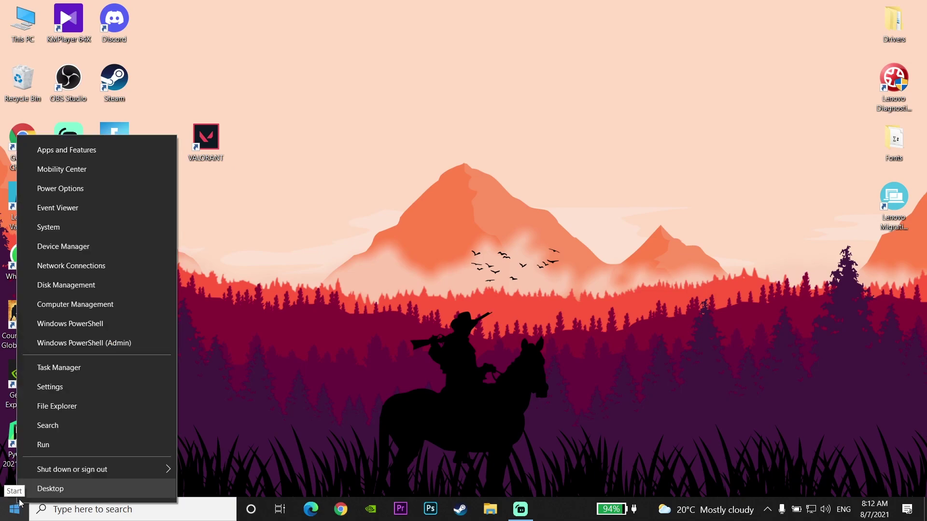
left_click(40, 444)
left_click_drag(98, 369, 291, 259)
left_click(276, 319)
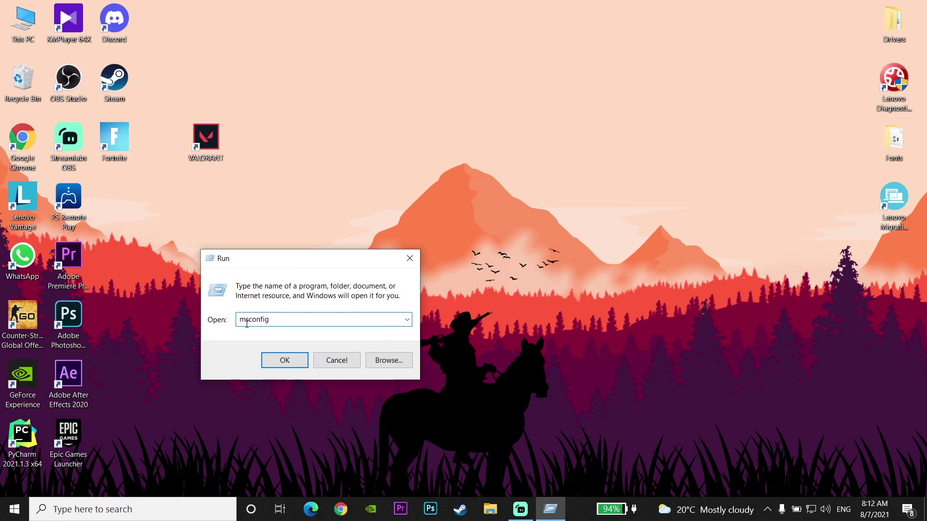
left_click_drag(270, 319, 241, 323)
left_click(268, 319)
left_click(284, 360)
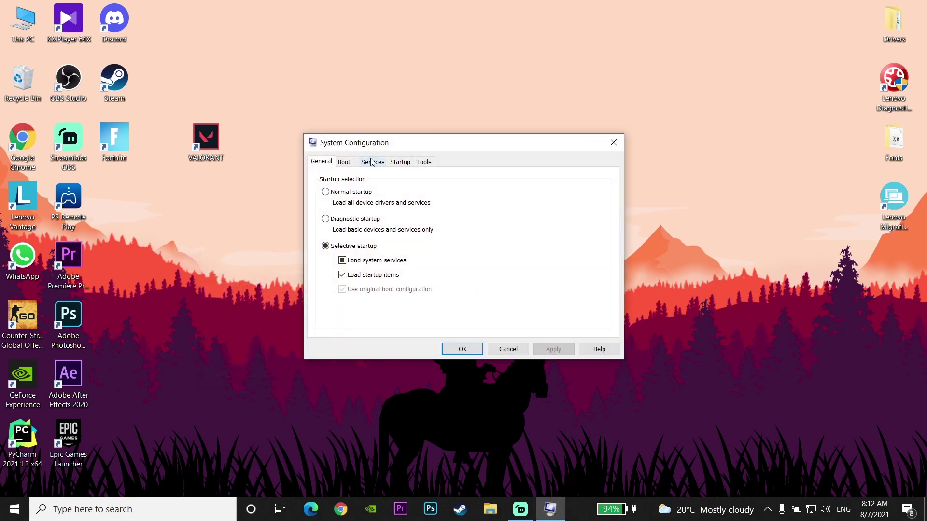
Check vgc on the Services tab, apply and confirm with OK, then dismiss the restart prompt
left_click(377, 164)
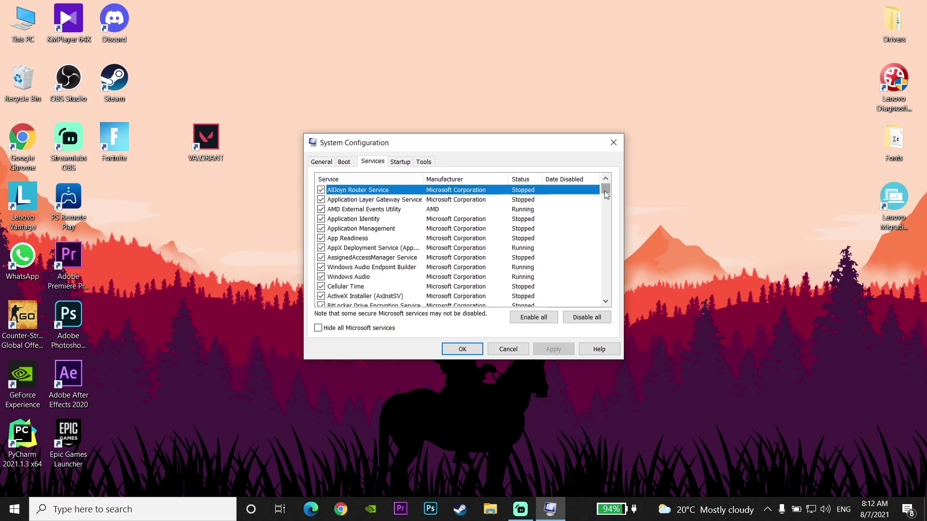
left_click_drag(604, 190, 605, 271)
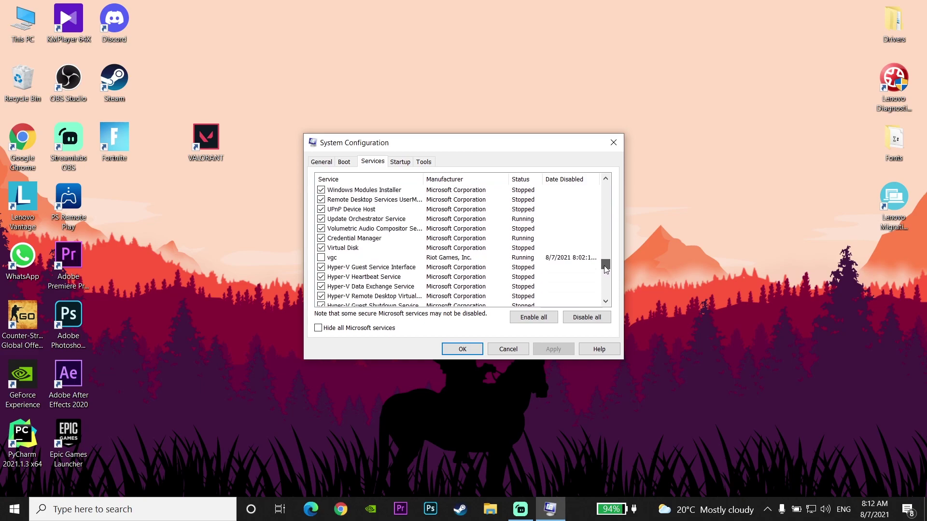
left_click(328, 259)
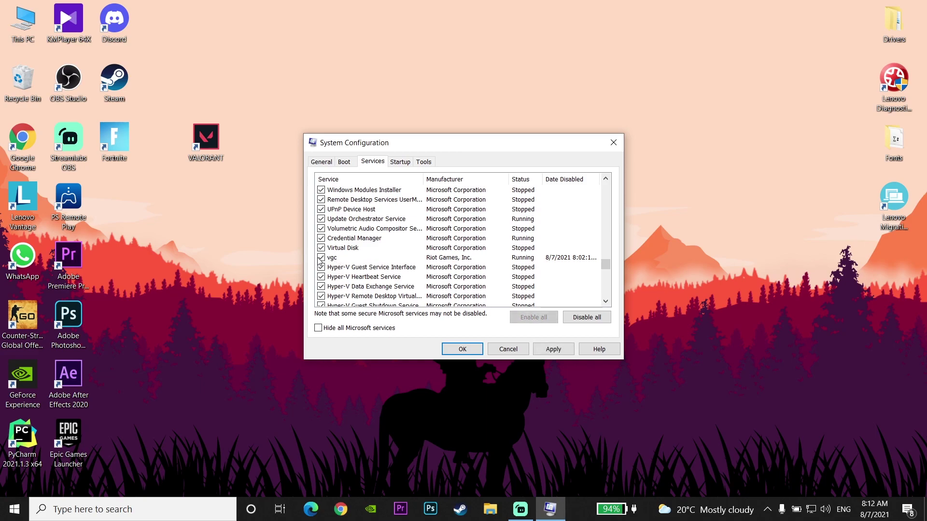
left_click(550, 351)
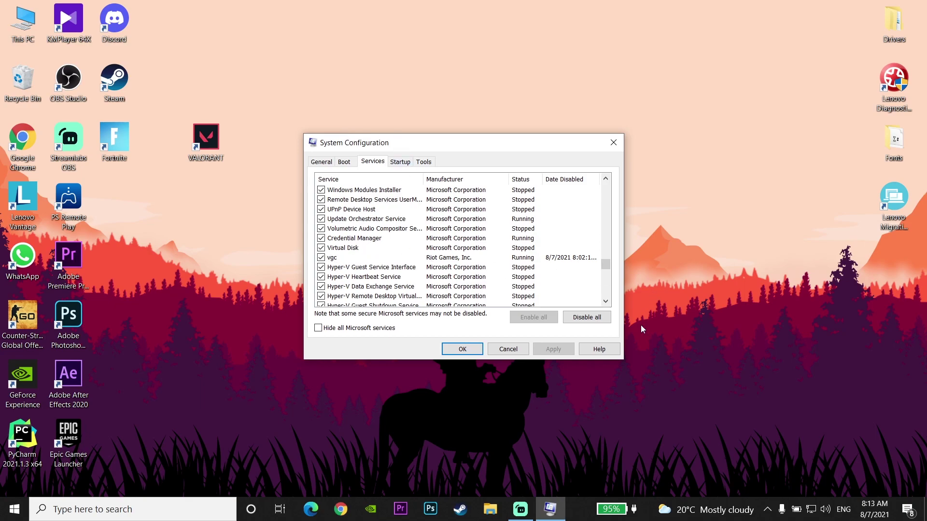
left_click(463, 348)
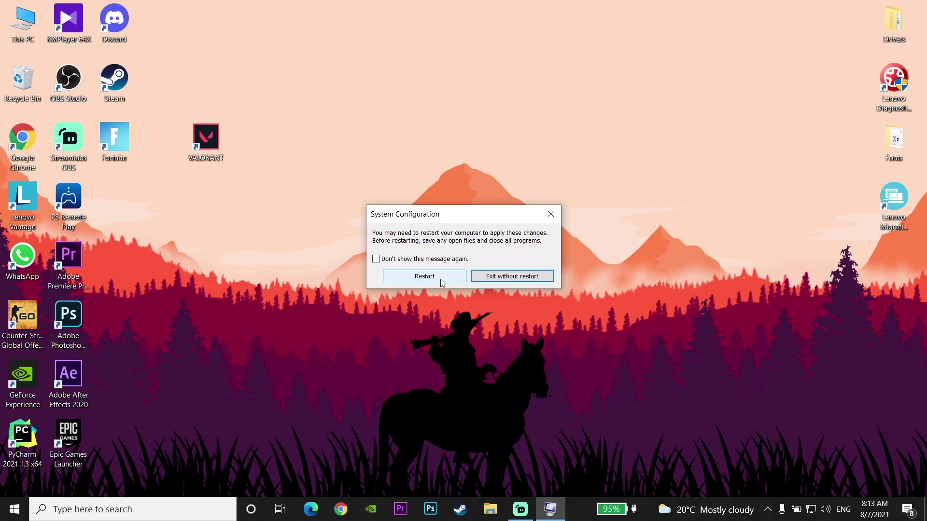
left_click(426, 281)
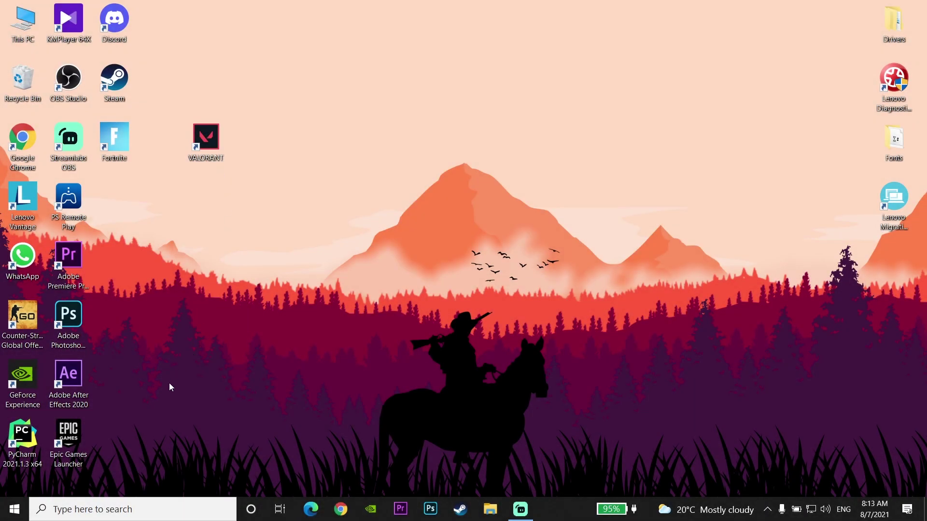
Open Control Panel by searching 'con', go to Uninstall a program and right-click Riot Vanguard
left_click(107, 512)
type("co")
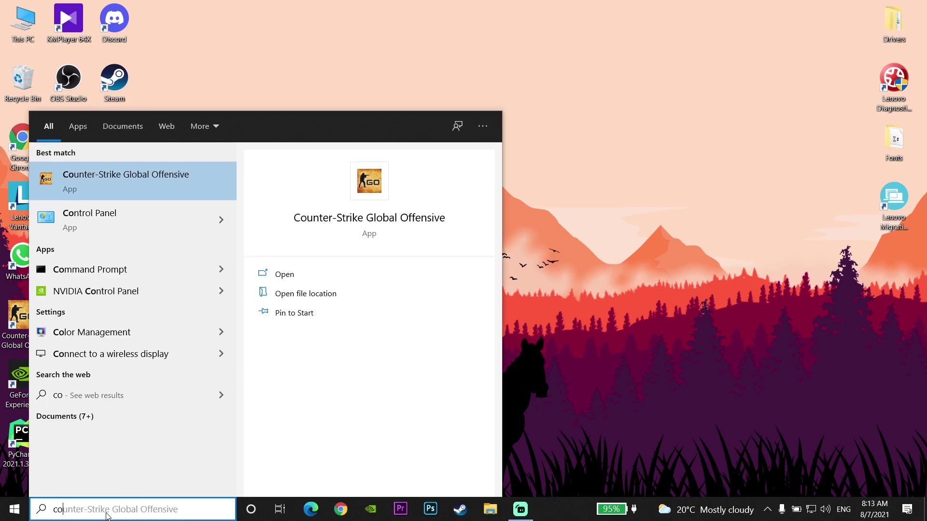
type("n")
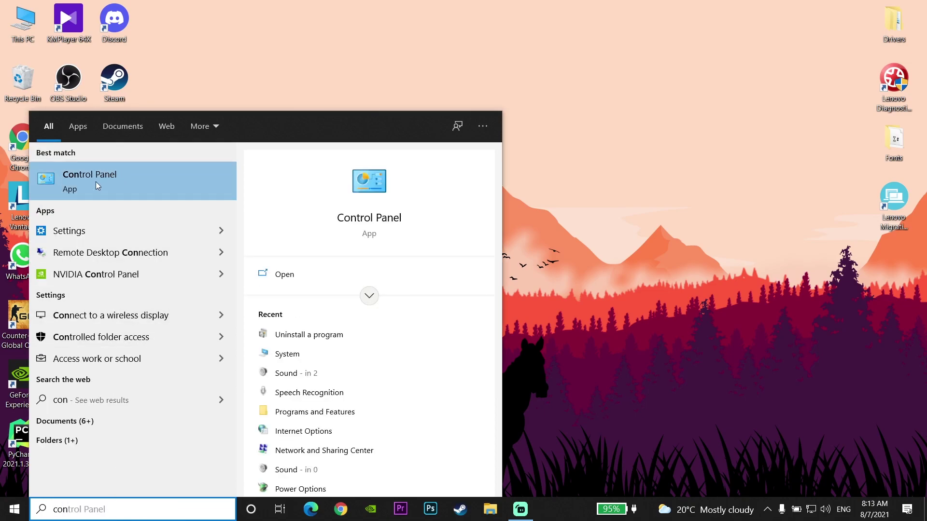
left_click(95, 182)
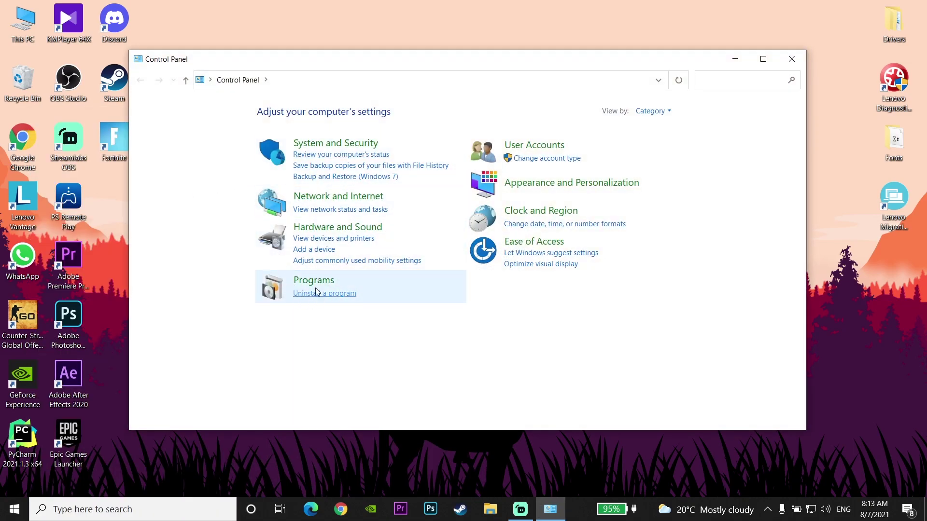
left_click(315, 285)
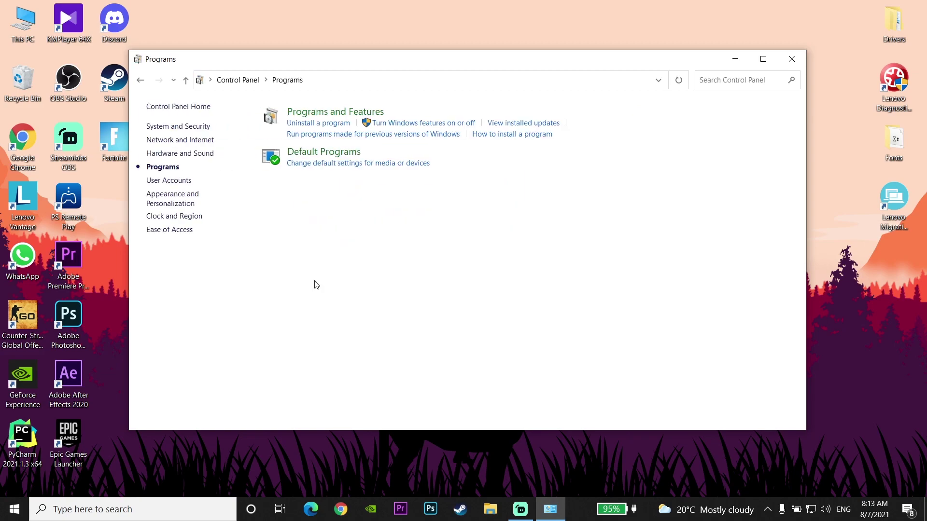
left_click(310, 126)
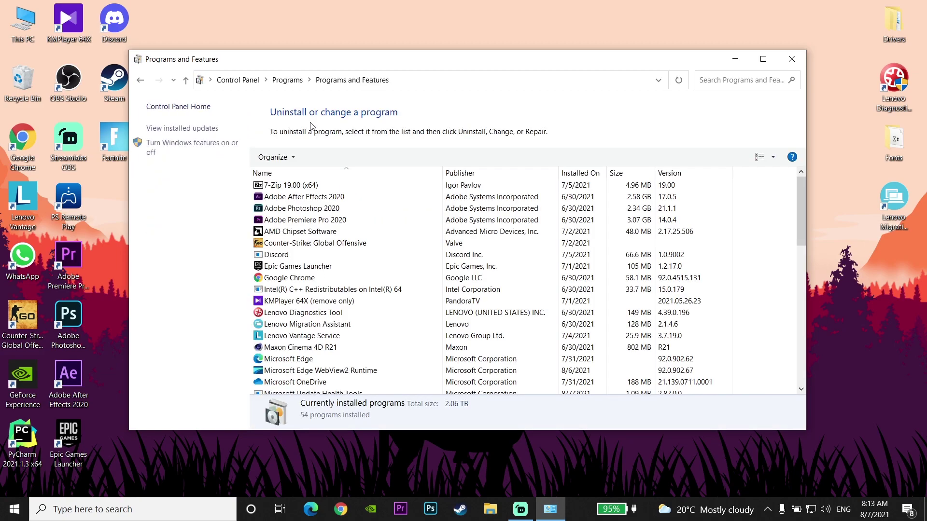
left_click_drag(803, 222, 818, 334)
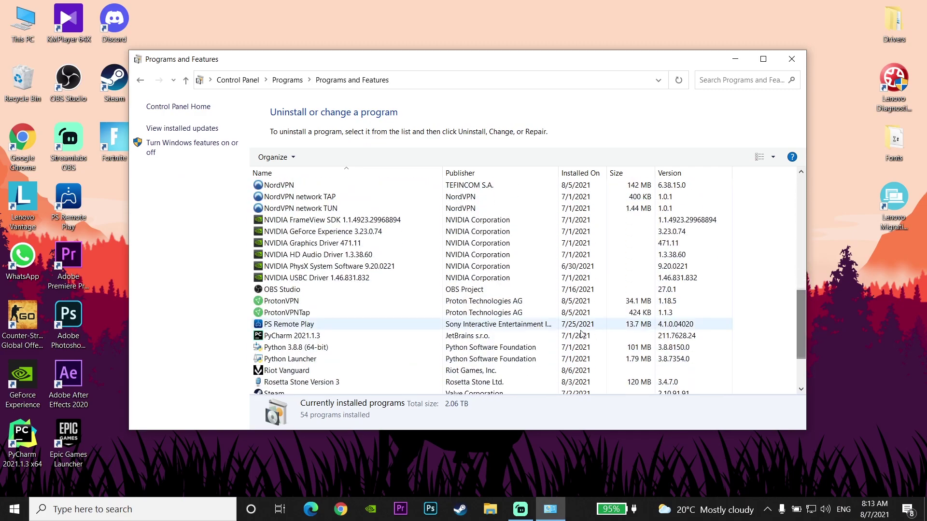
scroll(290, 328, "down", 3)
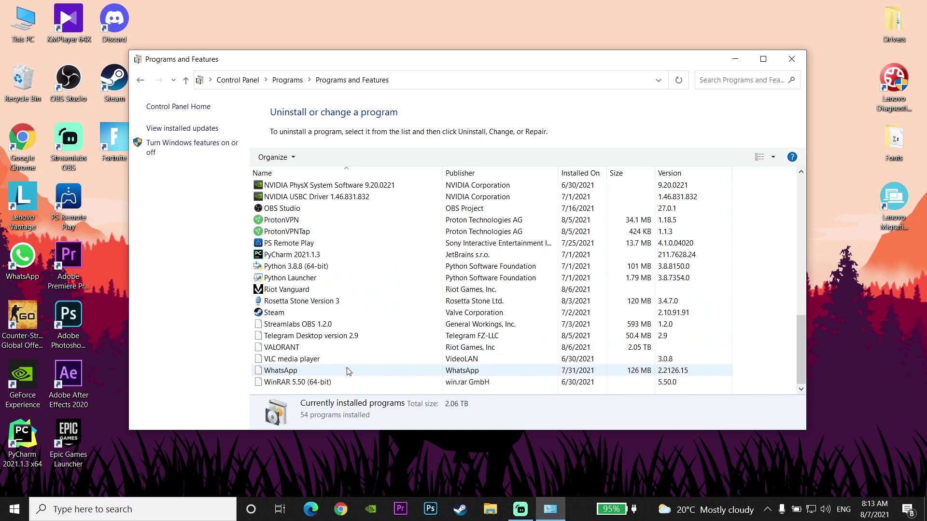
right_click(281, 294)
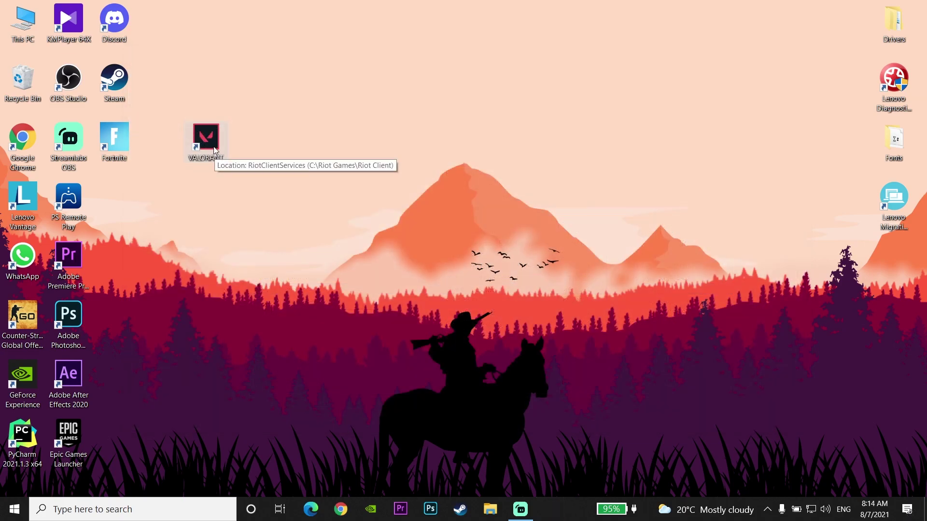
Run the VALORANT shortcut as administrator until it requests a restart, then close the launcher
double_click(205, 134)
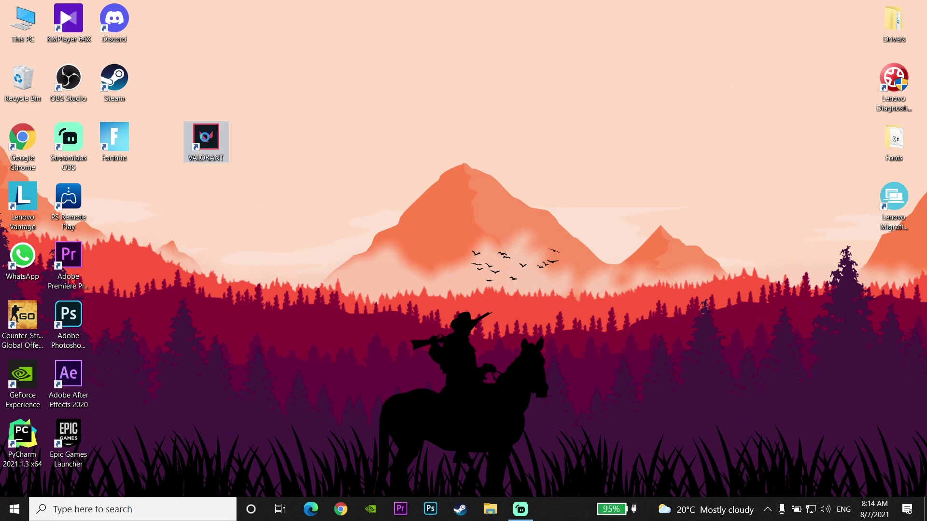
right_click(205, 135)
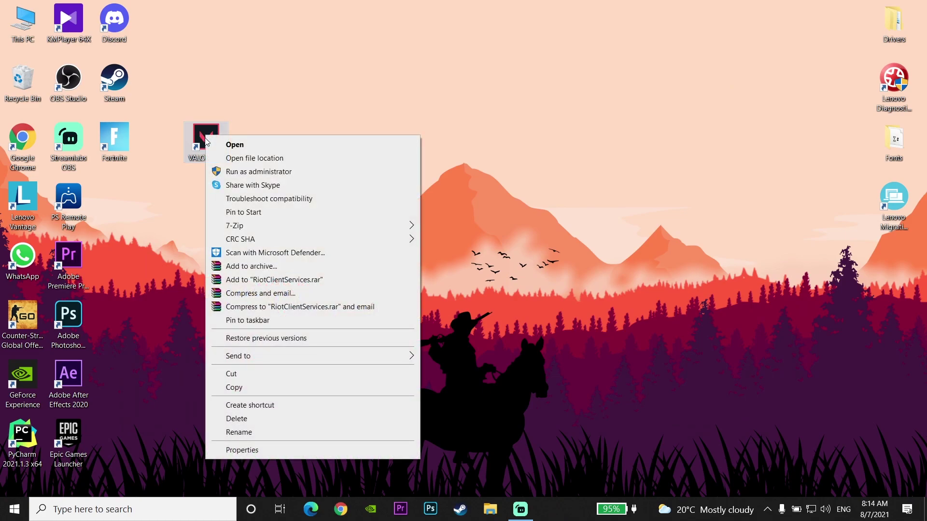
left_click(240, 172)
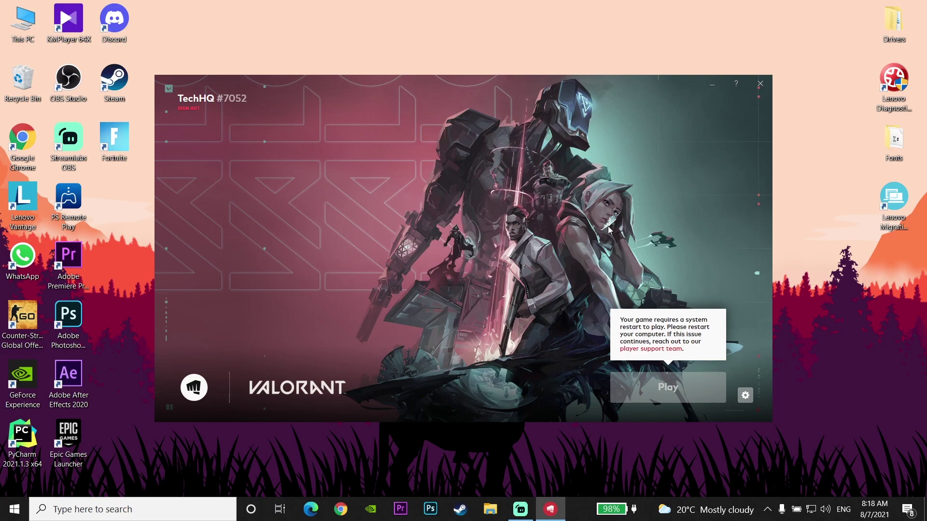
key("alt+F4")
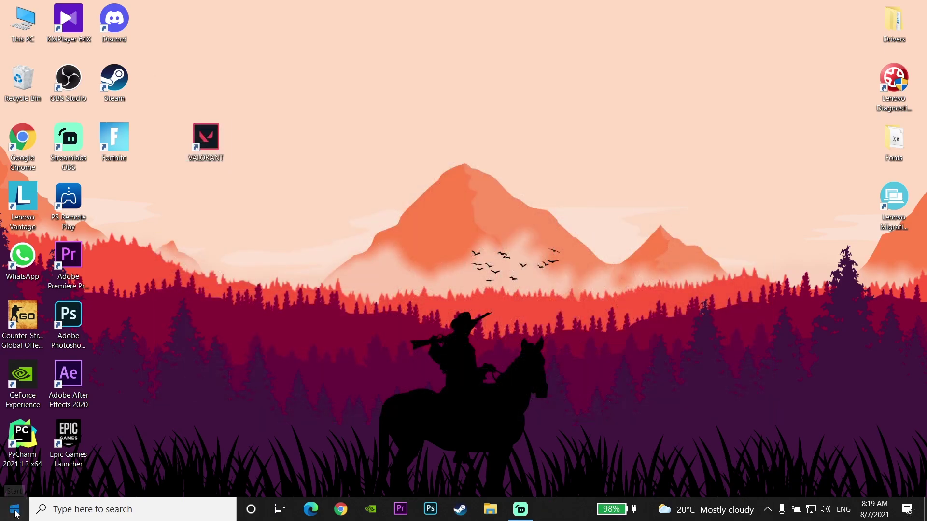
Show the Start menu's Power options with Restart listed
left_click(14, 509)
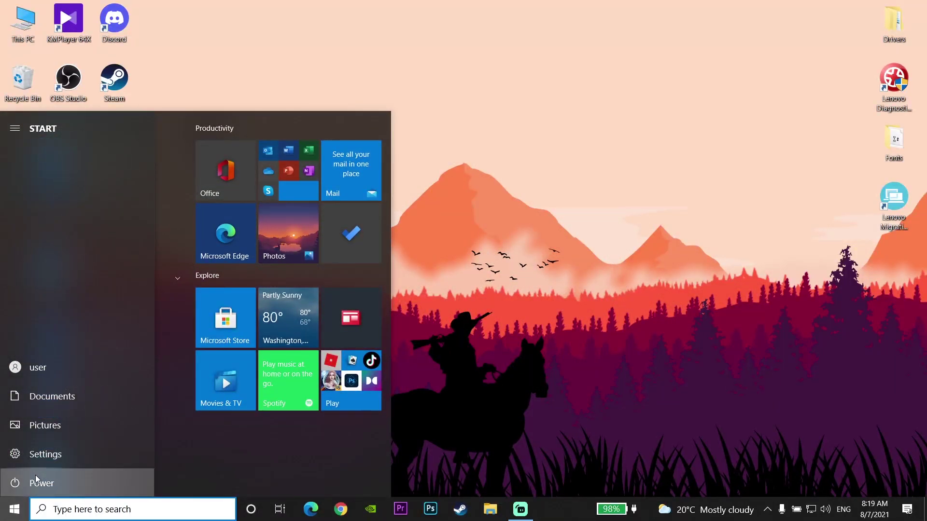
left_click(17, 483)
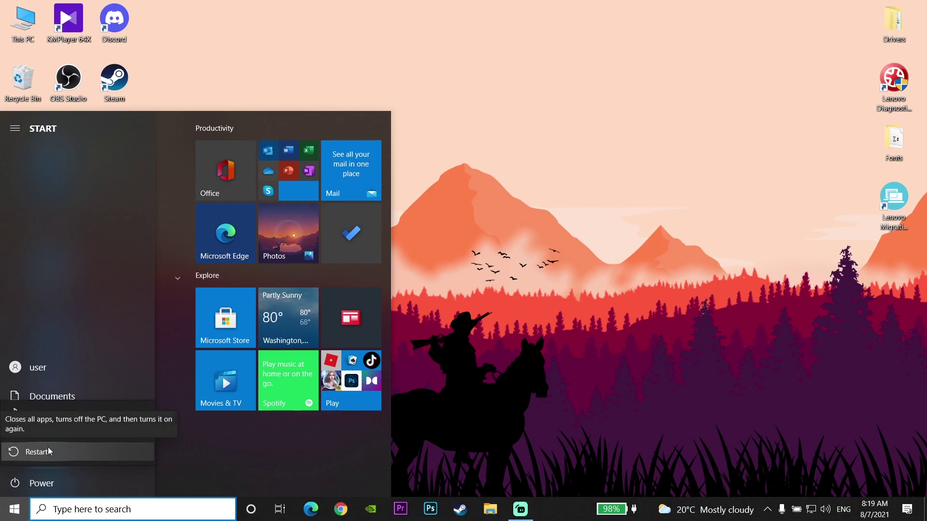